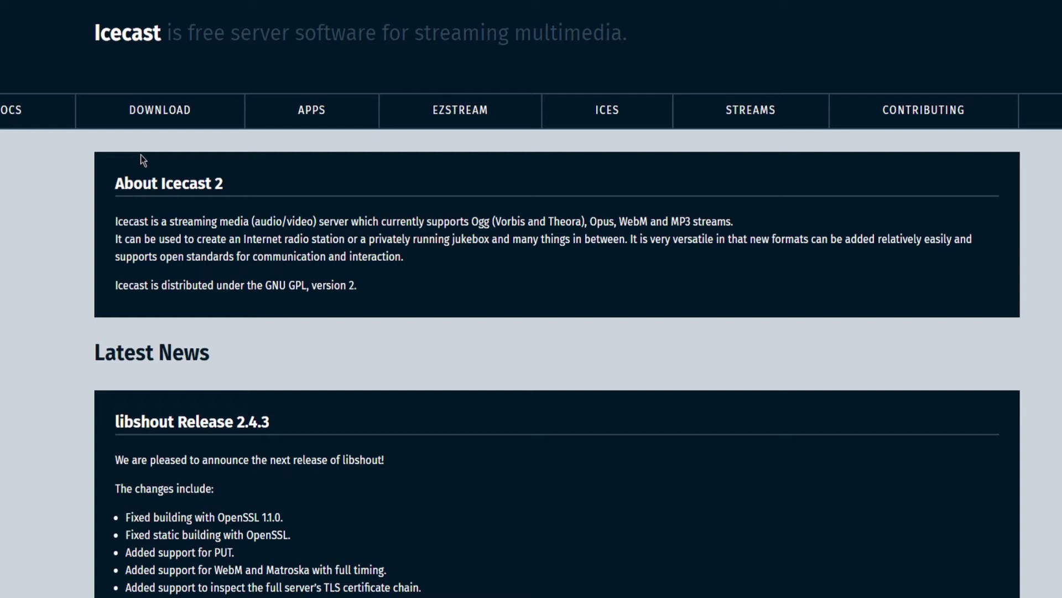
- Go to the Icecast.org Download page showing the 2.4.4 release
left_click(158, 111)
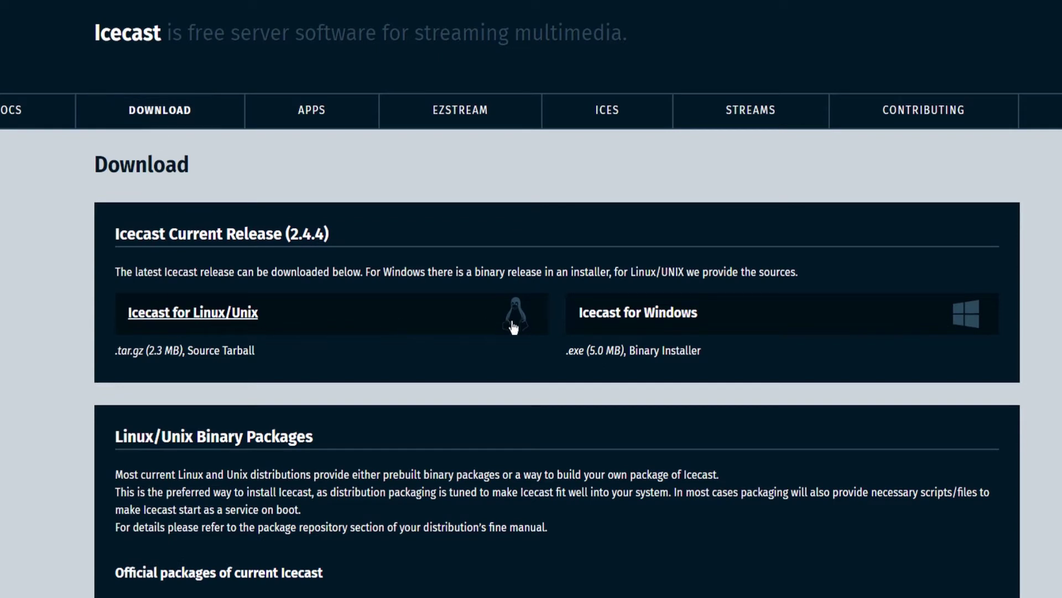
- Download and install Icecast for Windows with default options, accepting the license, then close setup
left_click(611, 313)
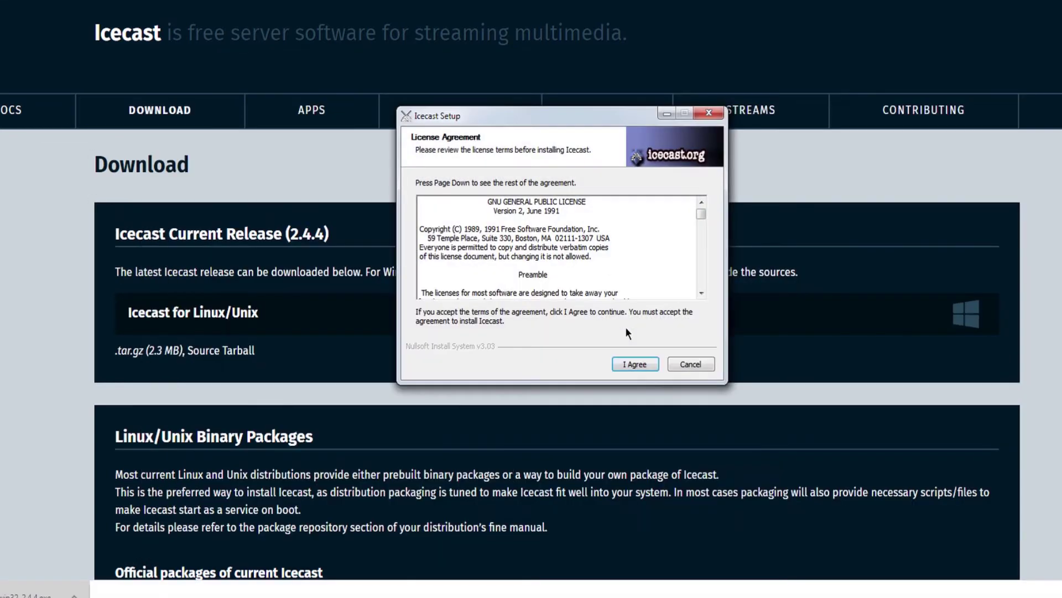
left_click(634, 365)
left_click(634, 366)
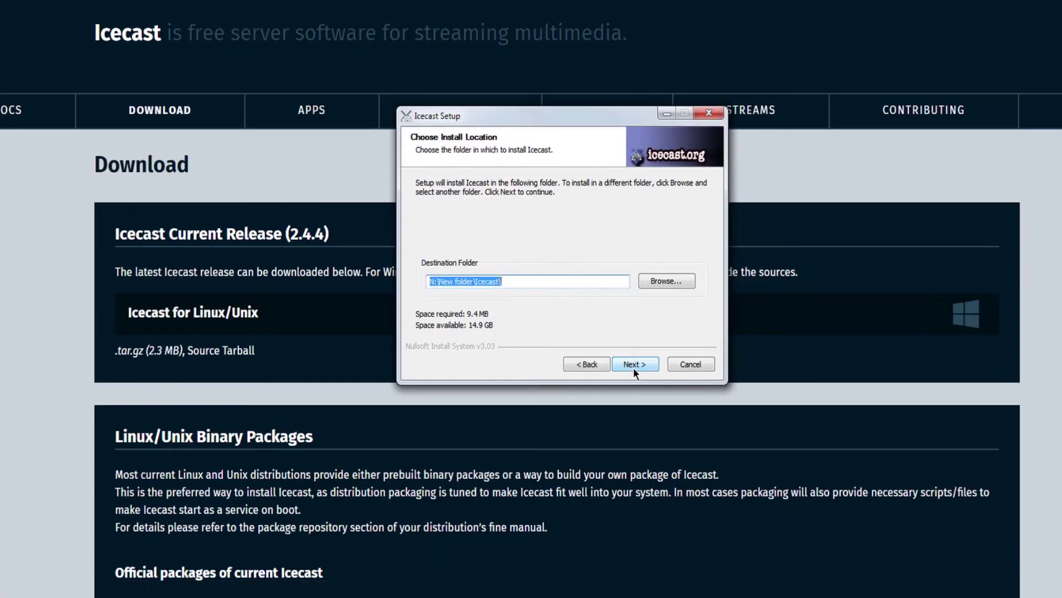
left_click(634, 366)
left_click(634, 366)
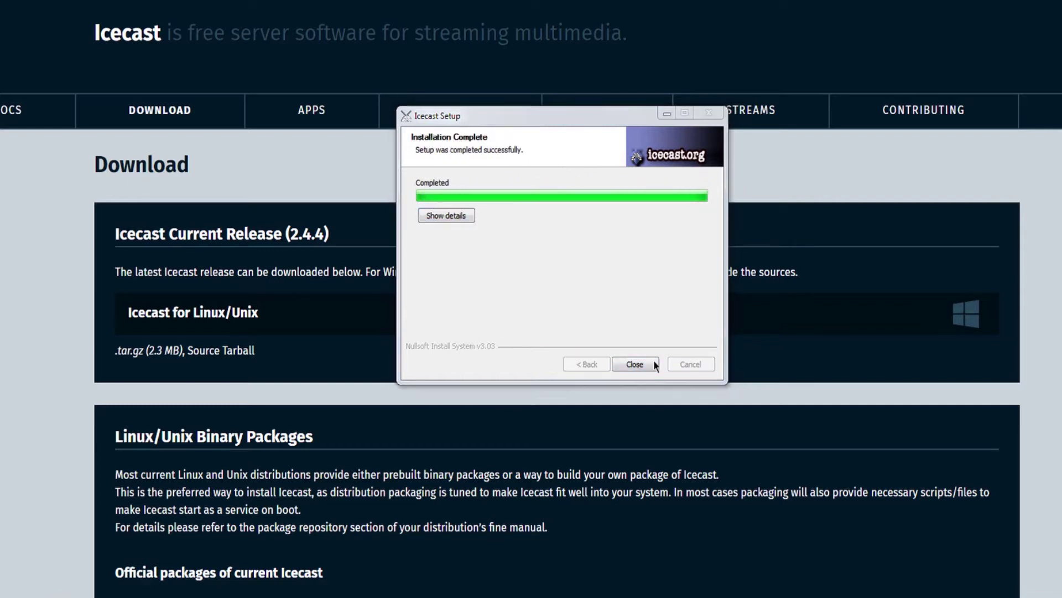
left_click(653, 365)
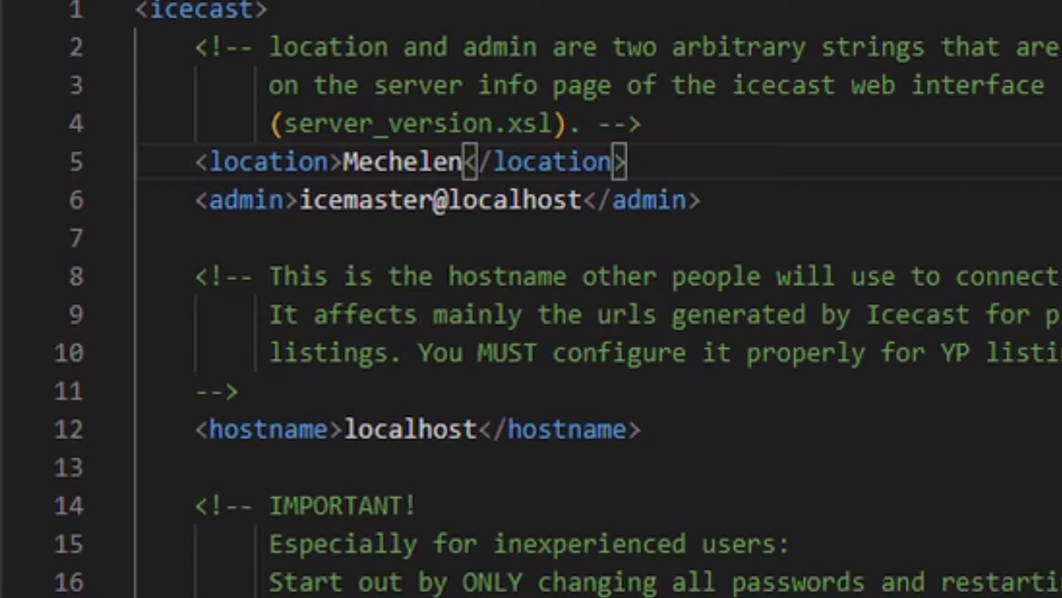
- Replace the hostname localhost with the server's public IP and set the clients limit to 3
double_click(410, 429)
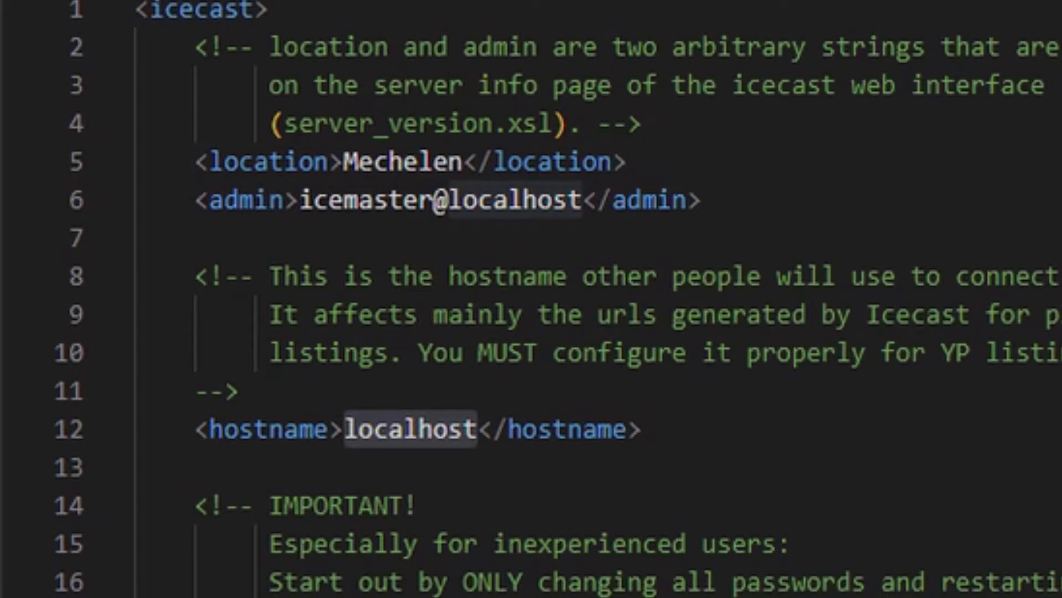
double_click(434, 429)
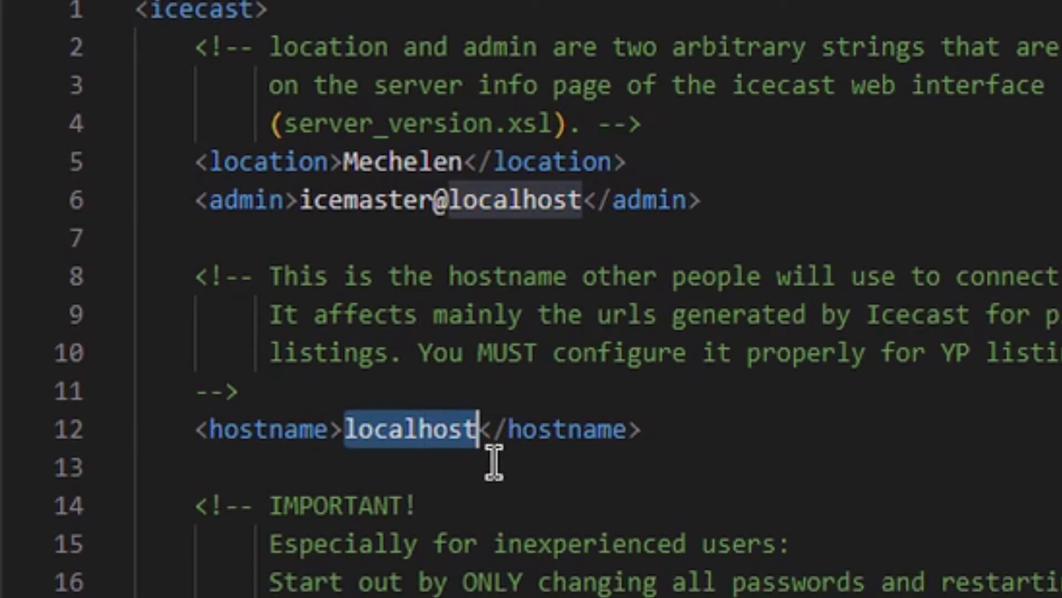
type("84.197.211.105")
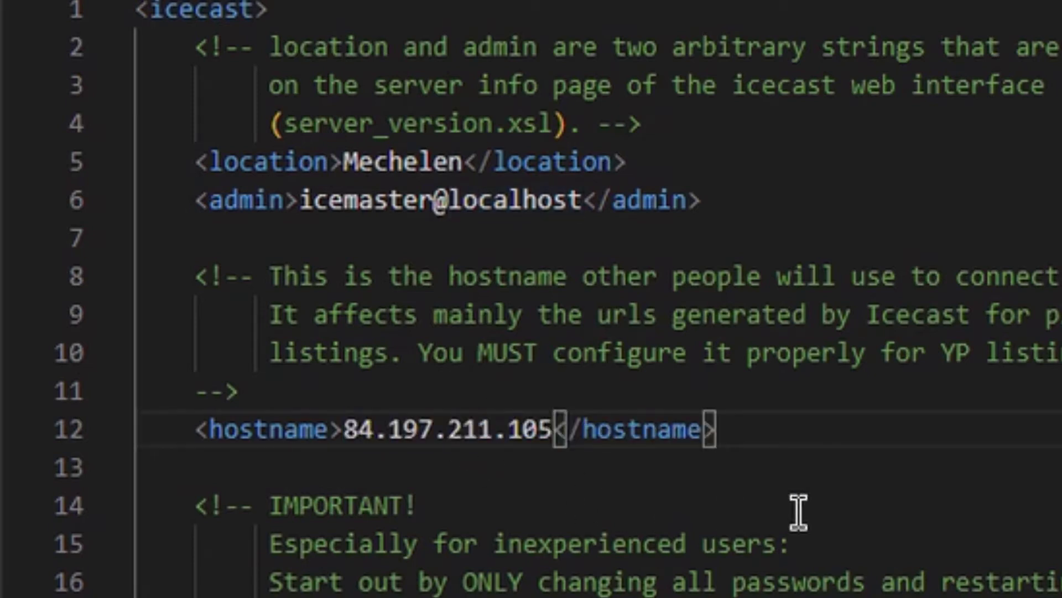
scroll(798, 511, "down", 5)
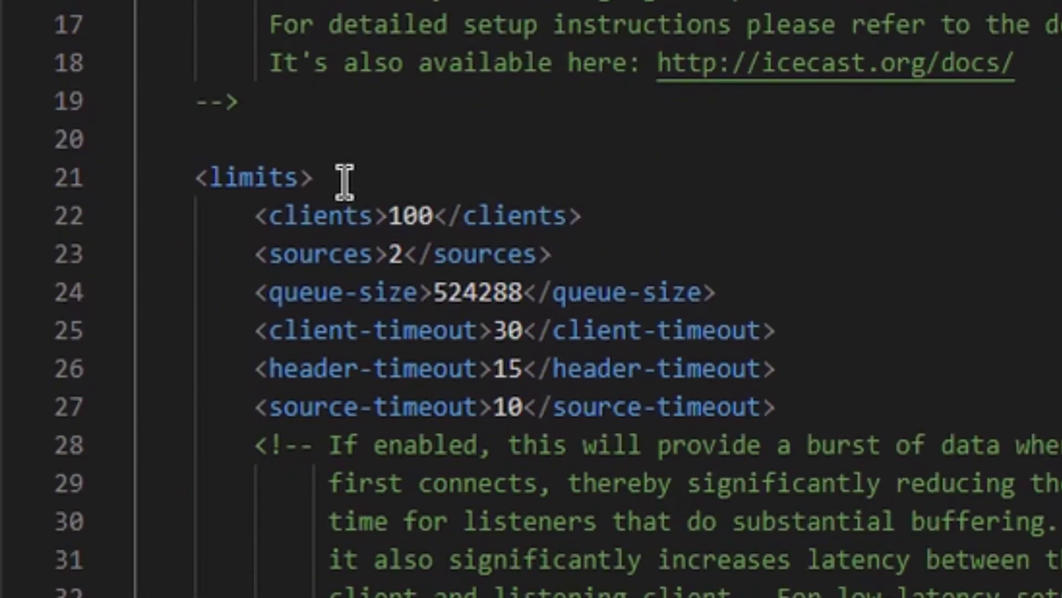
double_click(419, 215)
type("3")
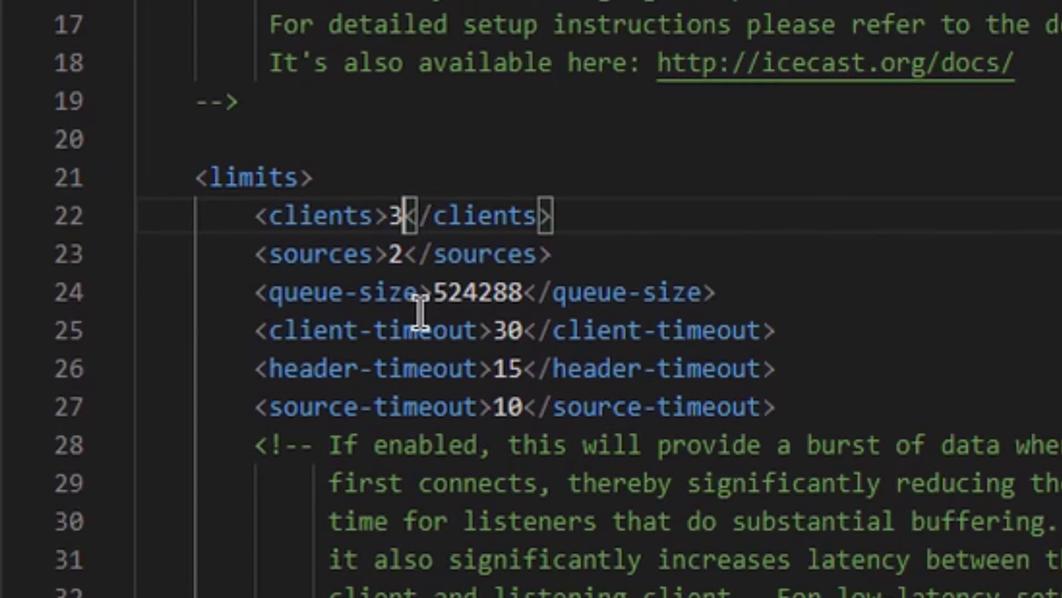
- Change the source password and wrap the relay-password line in <!-- --> comment markers
double_click(390, 254)
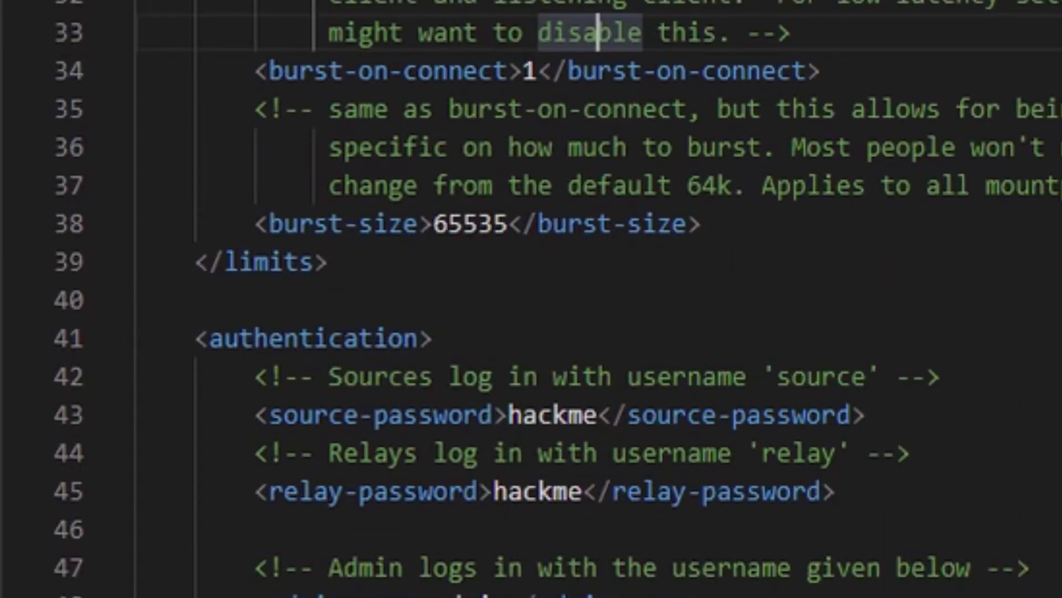
double_click(547, 418)
type("ebc")
key("Down")
key("Down")
key("Home")
type("<!--")
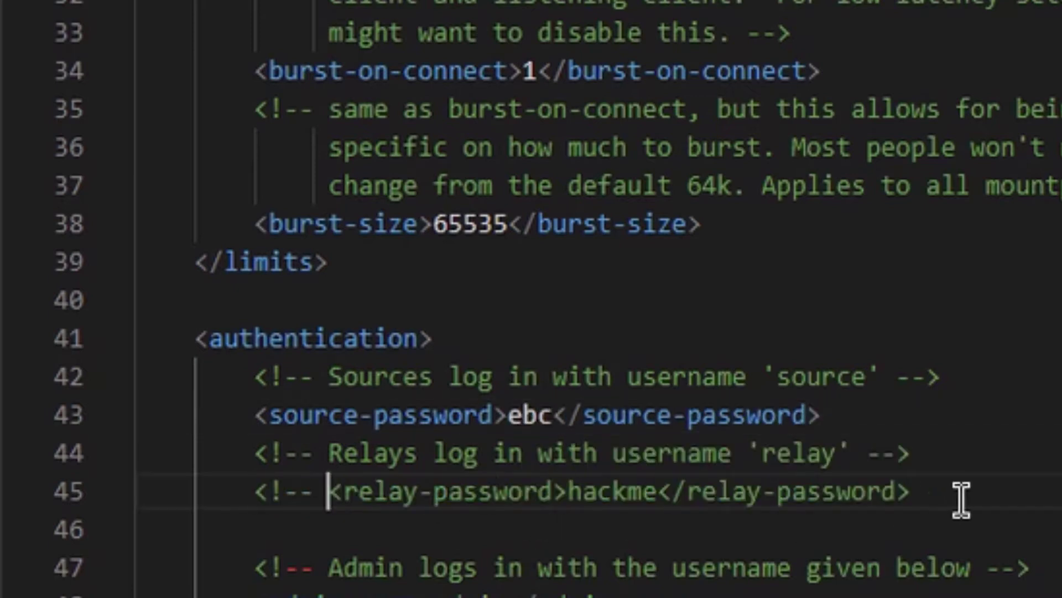
left_click(980, 500)
type("-->")
double_click(611, 491)
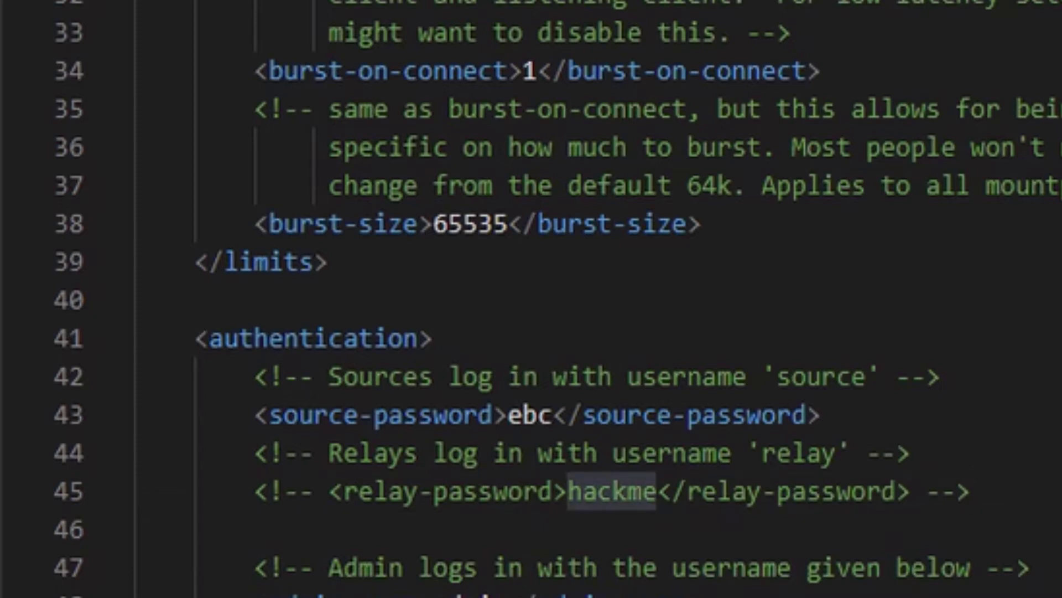
key("Escape")
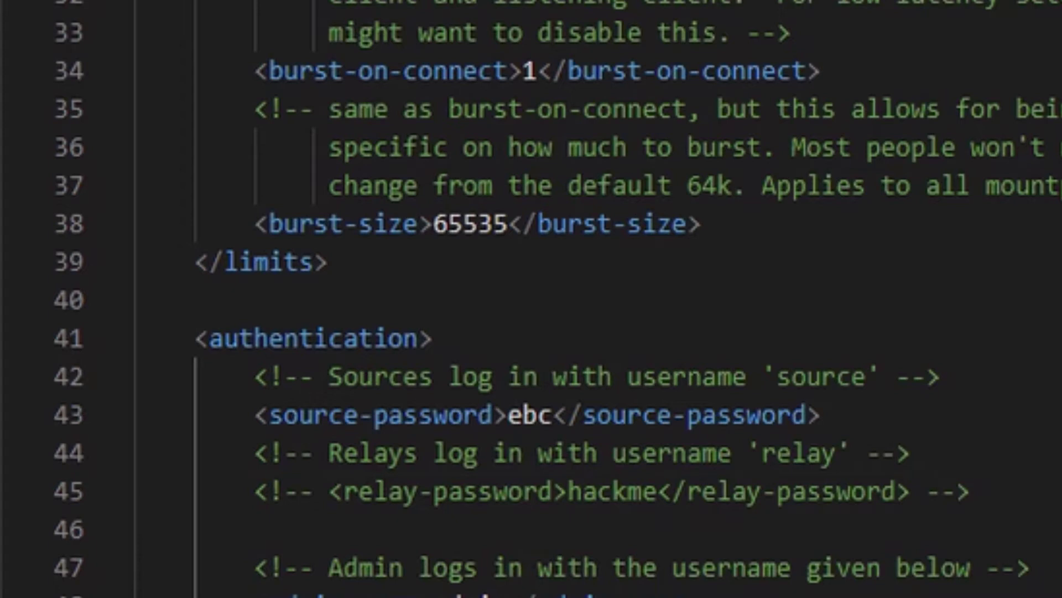
- Change the Icecast listen port from 8000 to 8002
scroll(955, 441, "down", 8)
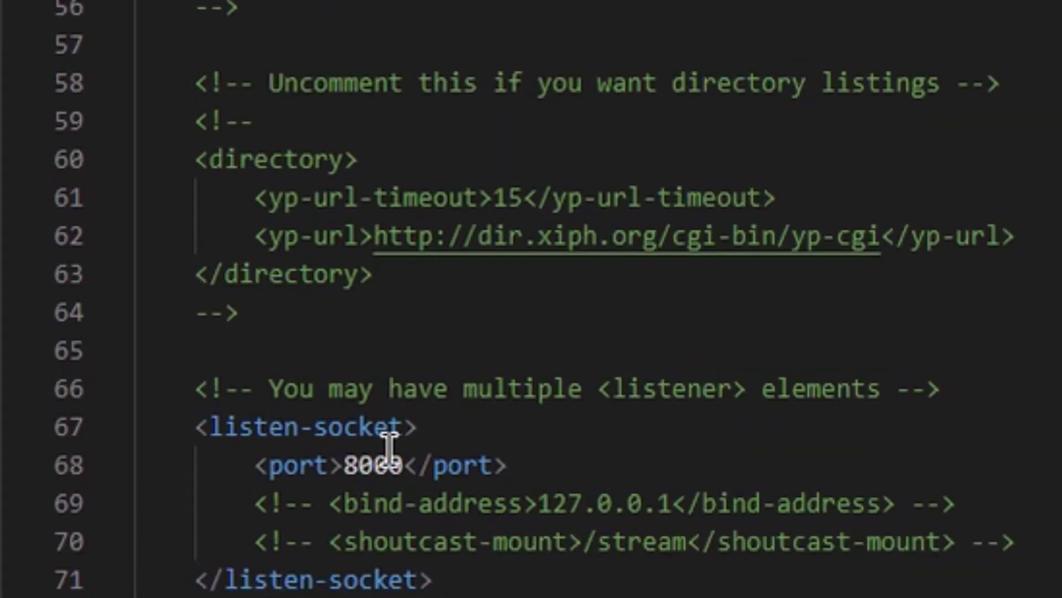
double_click(391, 468)
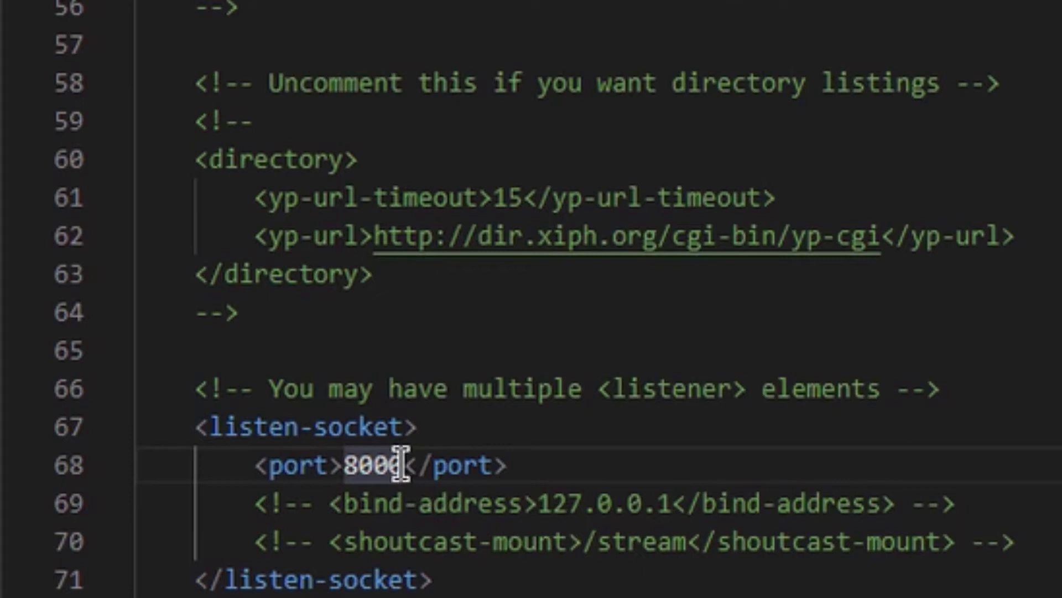
left_click(403, 465)
key("BackSpace")
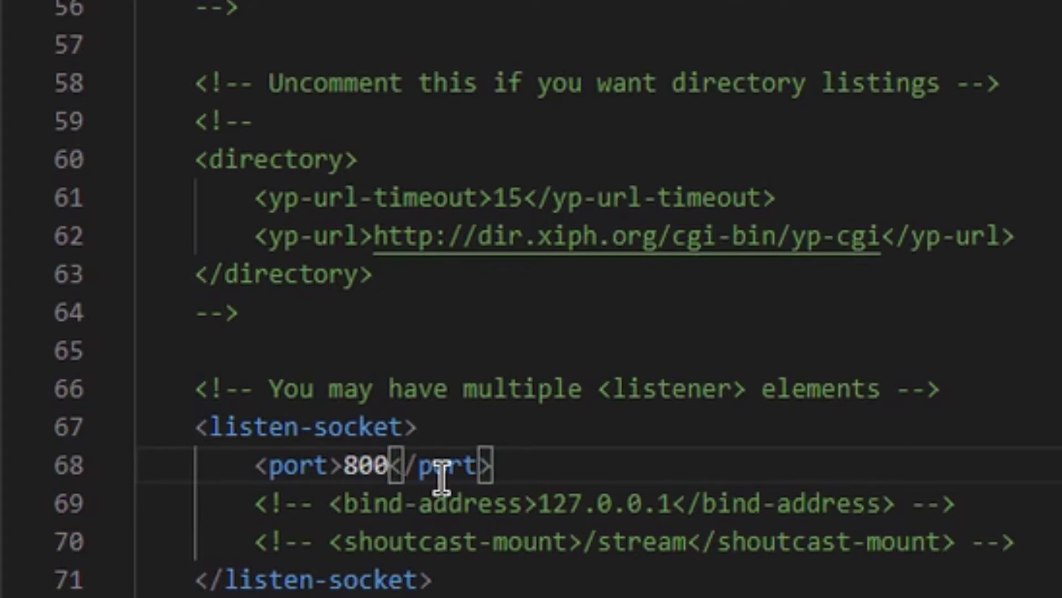
type("2")
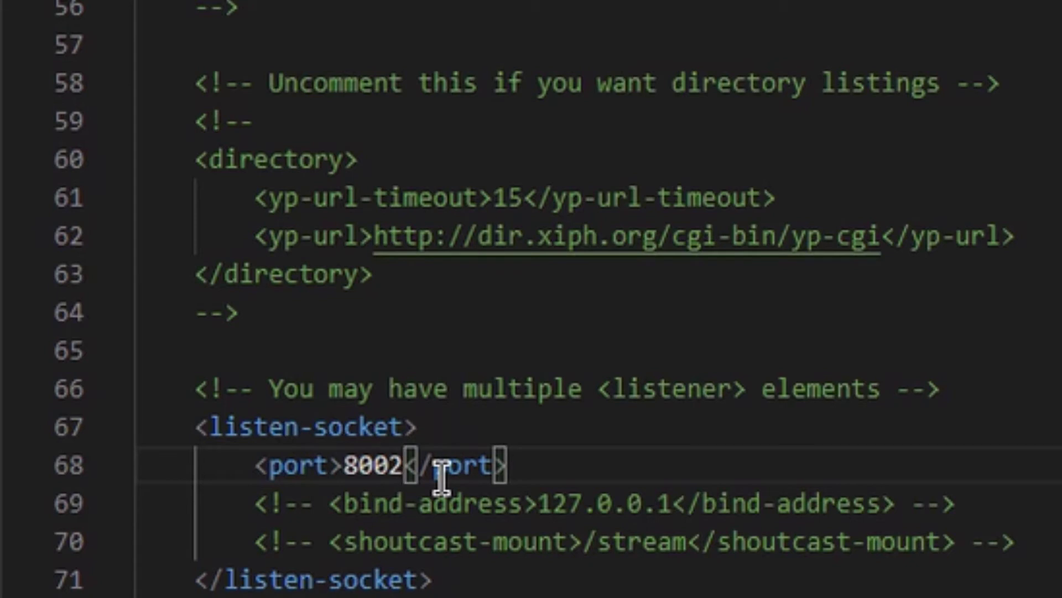
- Remove the closing --> after the shoutcast-mount line and select the <!-- markers on lines 69-70
left_click(447, 547)
scroll(447, 555, "down", 3)
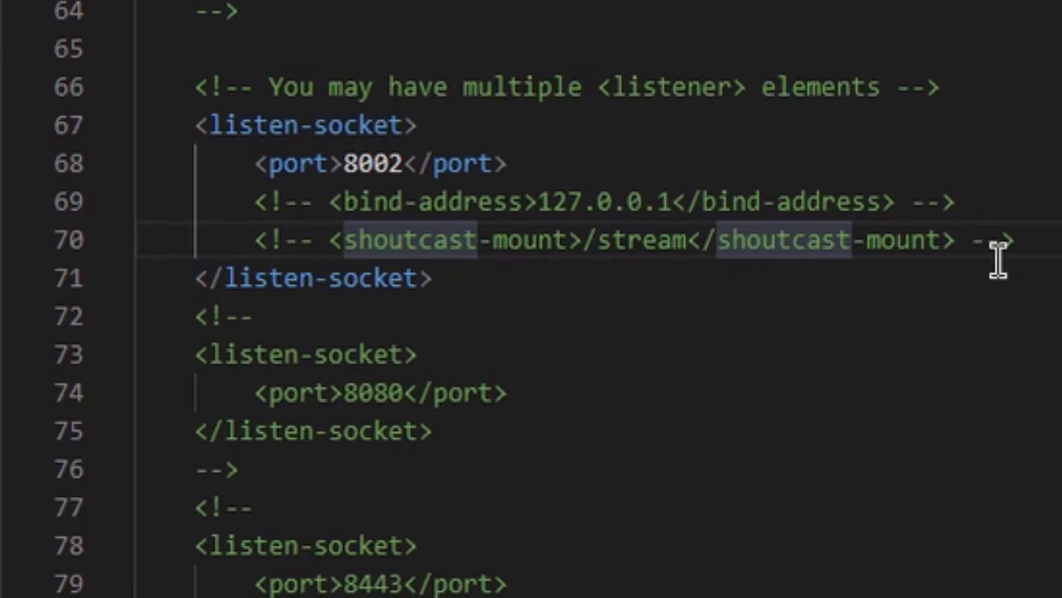
left_click_drag(1011, 254, 966, 257)
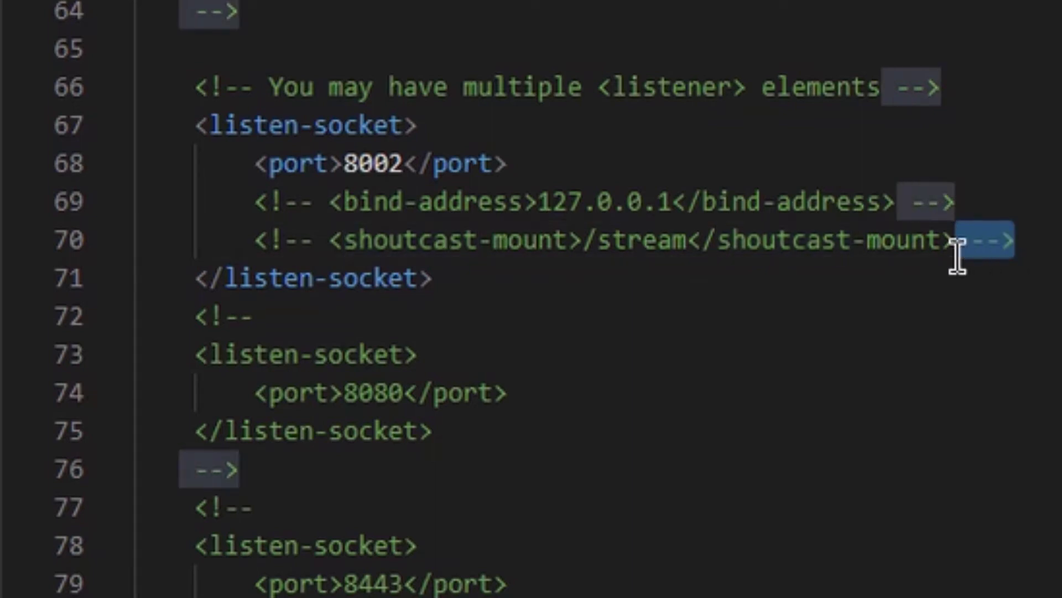
key("BackSpace")
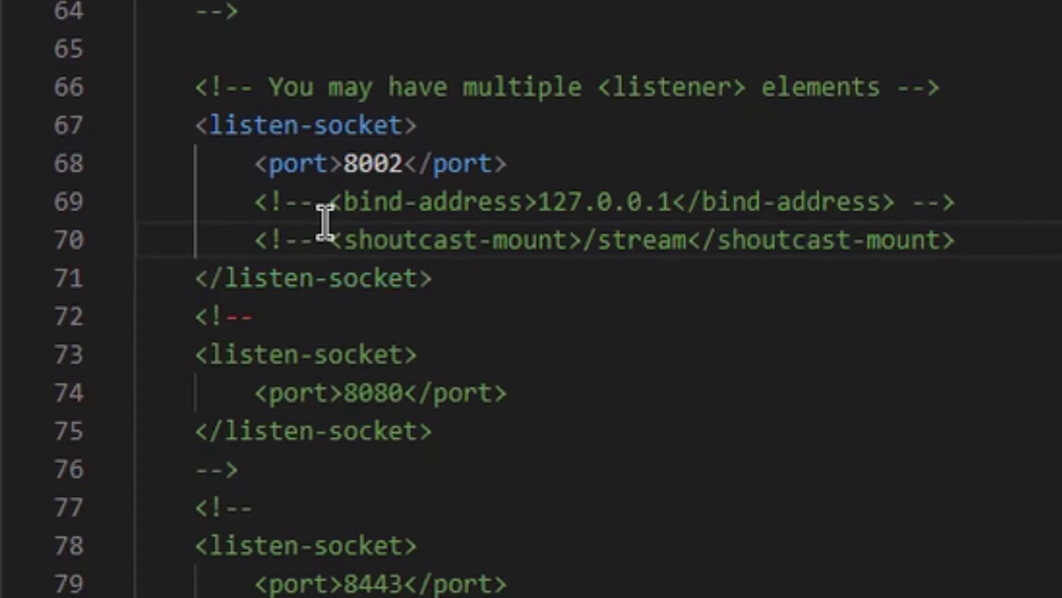
left_click_drag(324, 227, 254, 230)
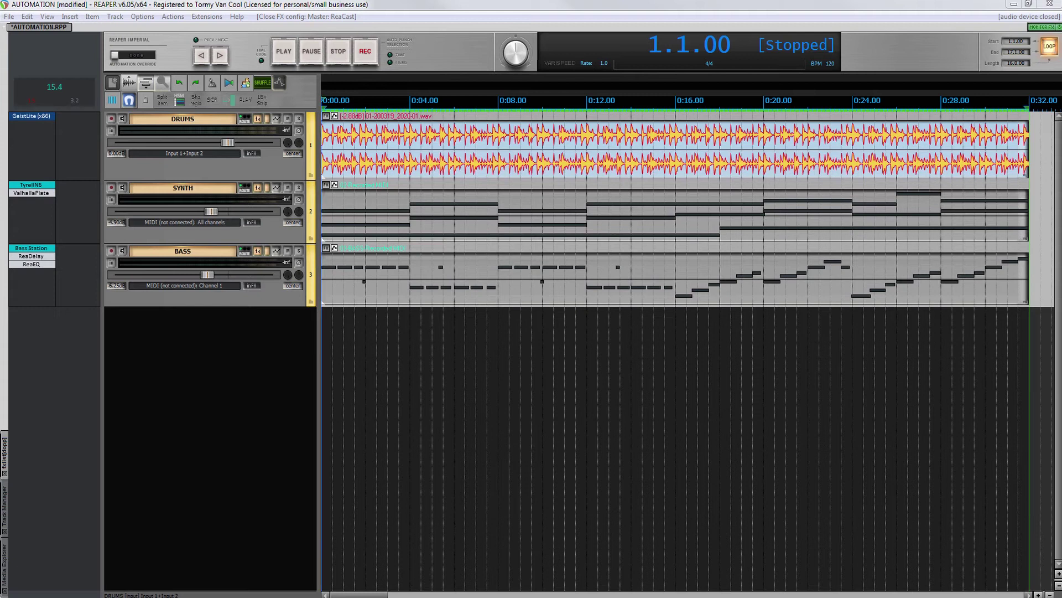
- Start Icecast via icecast.bat, allow it through the firewall on private networks, and close the folder
key("alt+Tab")
double_click(414, 168)
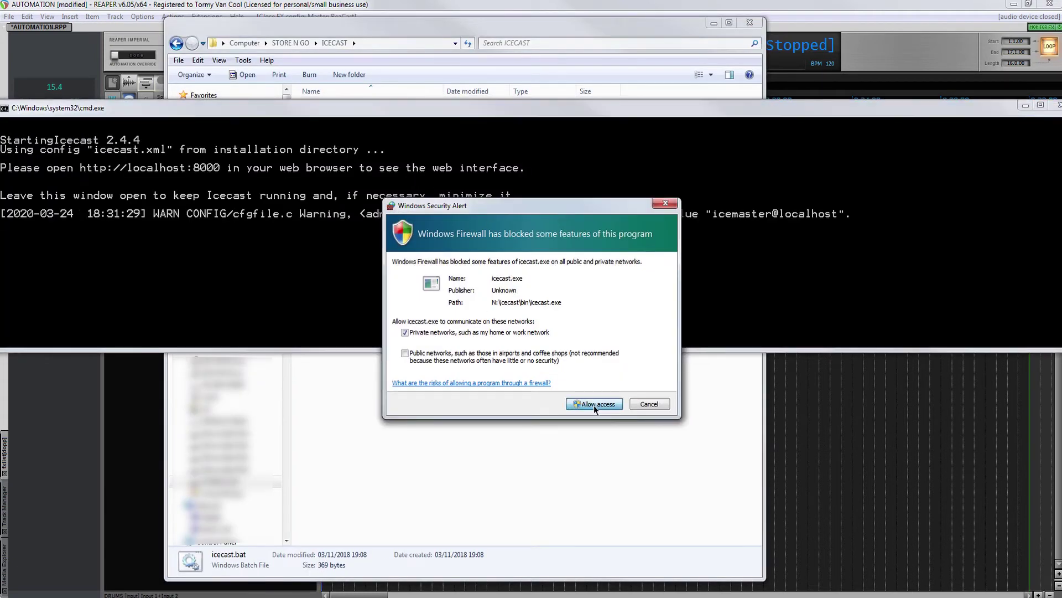
left_click(593, 404)
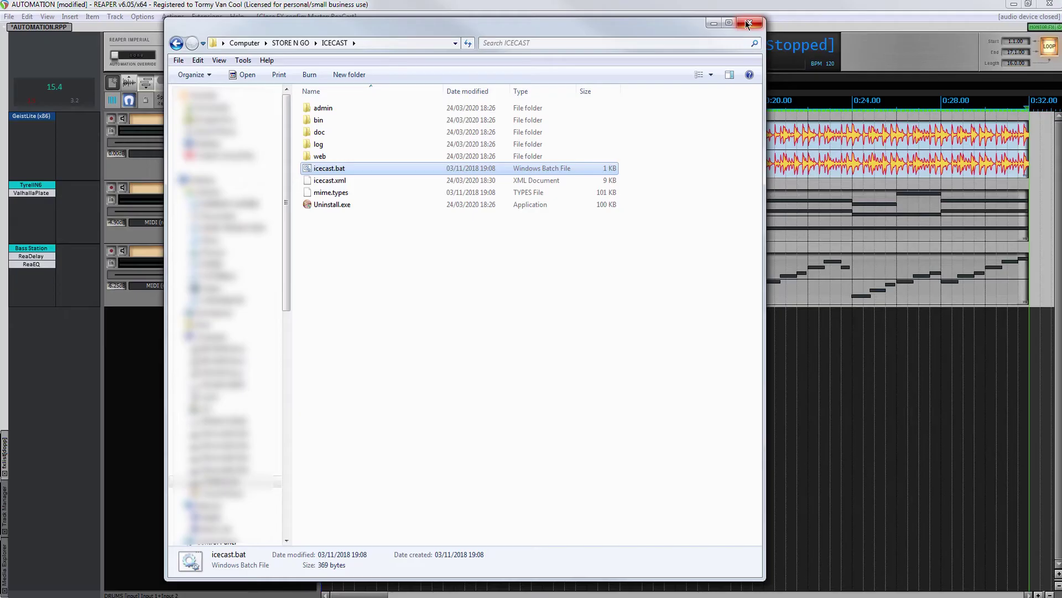
left_click(745, 21)
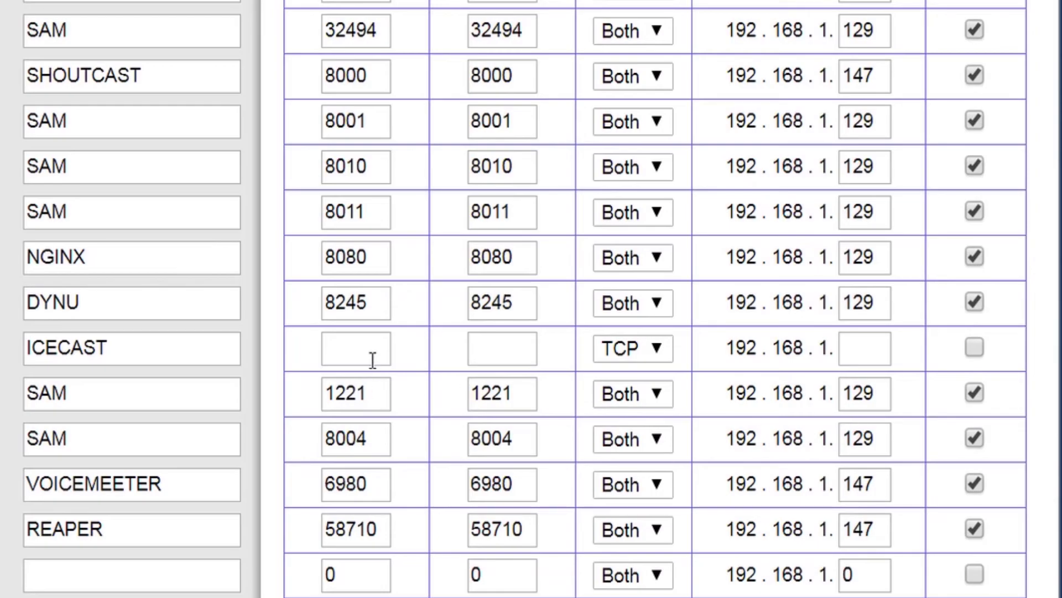
- Forward ICECAST port 8002 (Both protocols) to 192.168.1.147, enable the rule and save
left_click(372, 356)
type("8002")
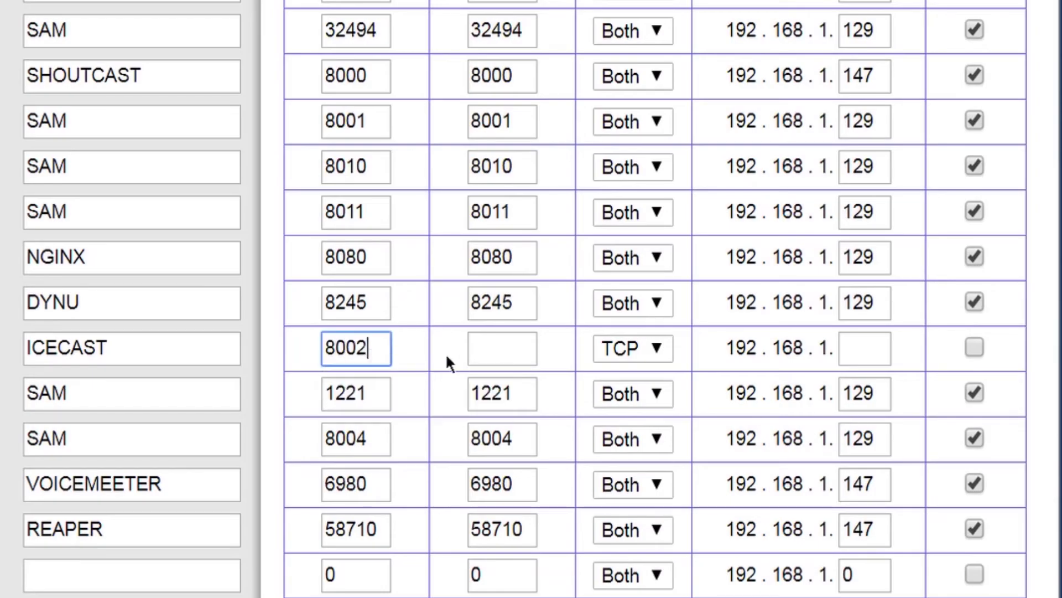
left_click(509, 349)
type("8002")
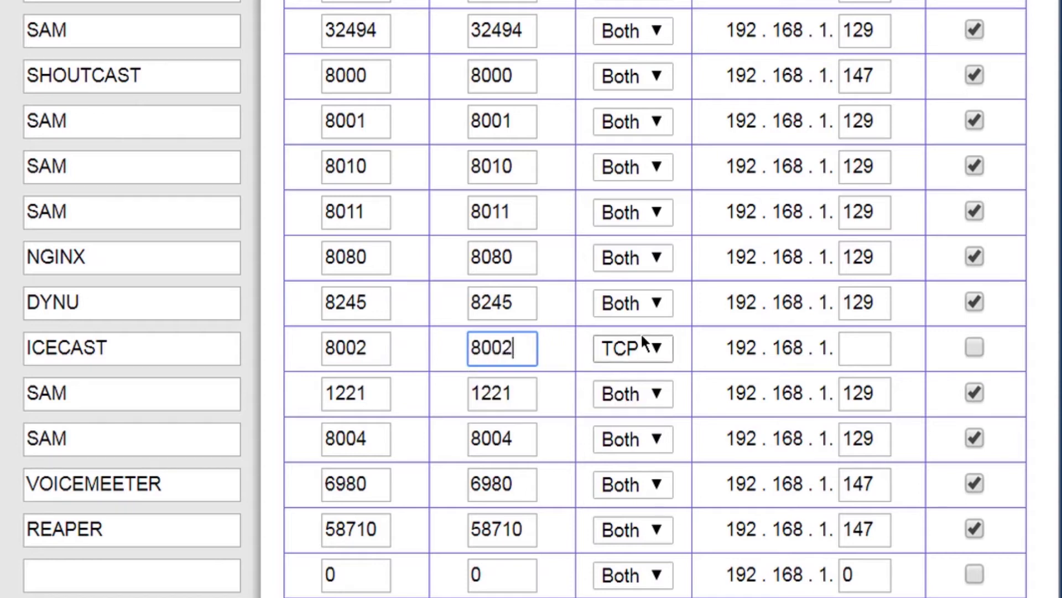
left_click(659, 348)
left_click(635, 449)
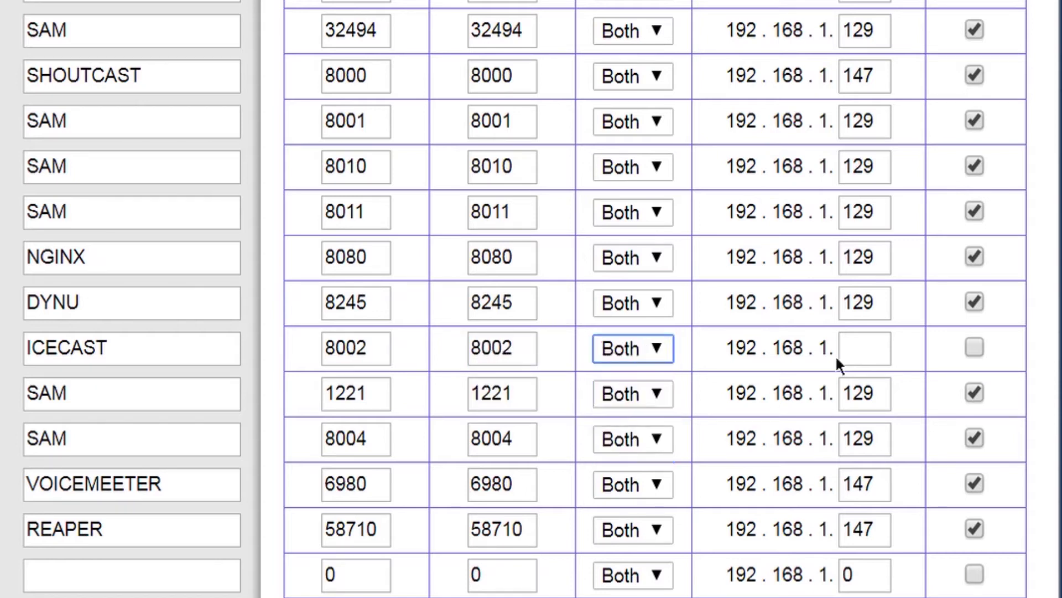
left_click(853, 354)
type("147")
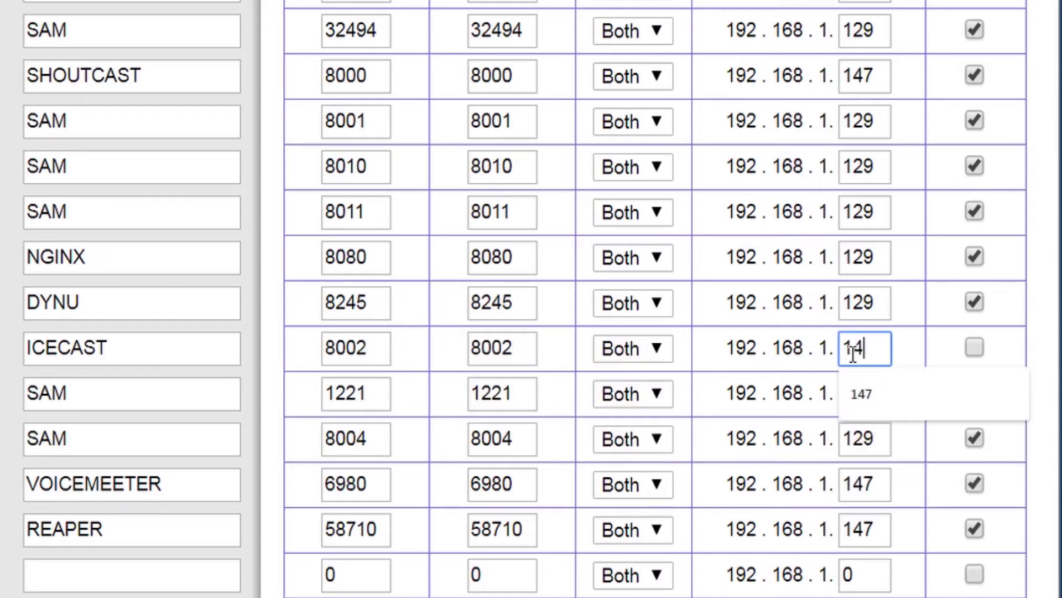
left_click(972, 348)
scroll(990, 348, "down", 3)
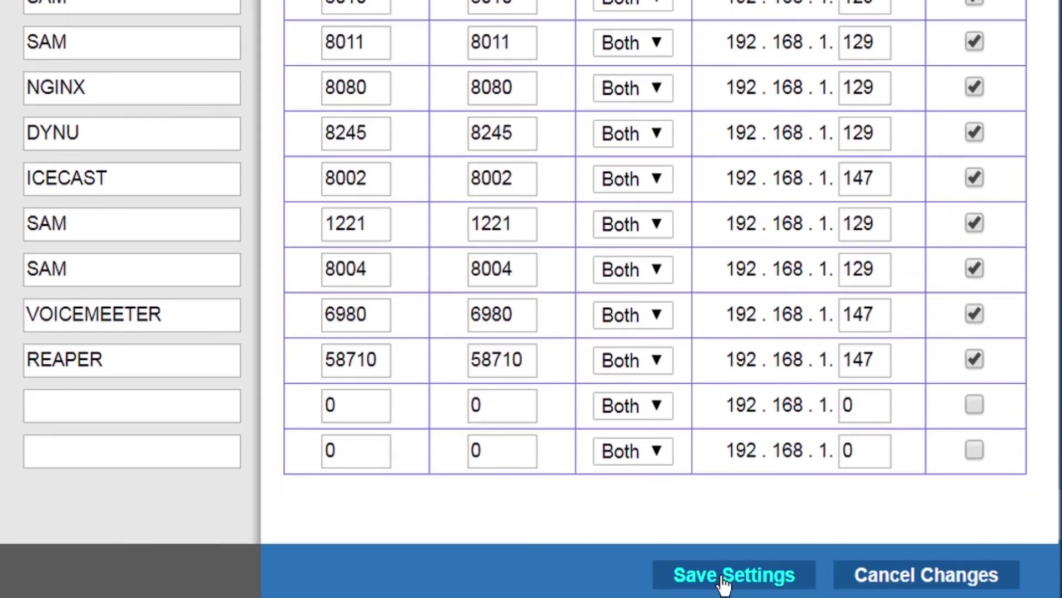
left_click(723, 578)
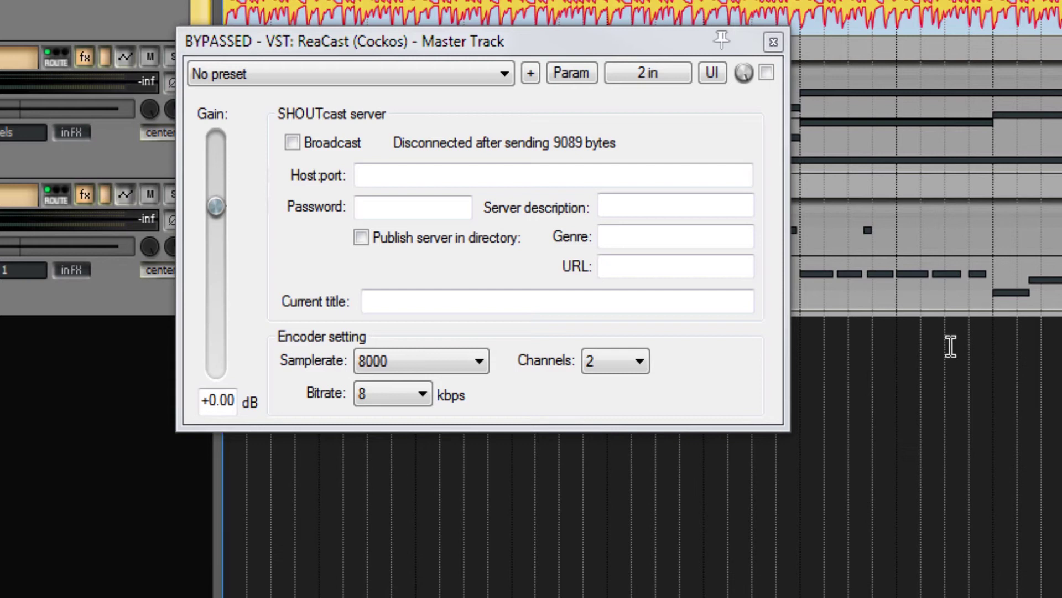
- Enter ReaCast host 192.168.1.147:8002 and the source password
left_click(600, 172)
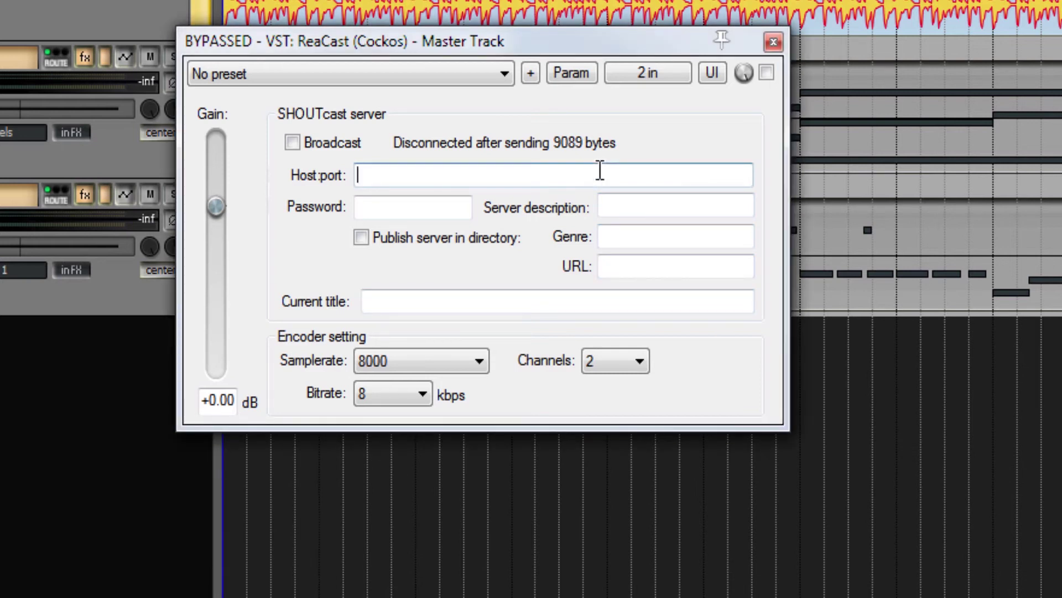
type("192.168.1.147:8002")
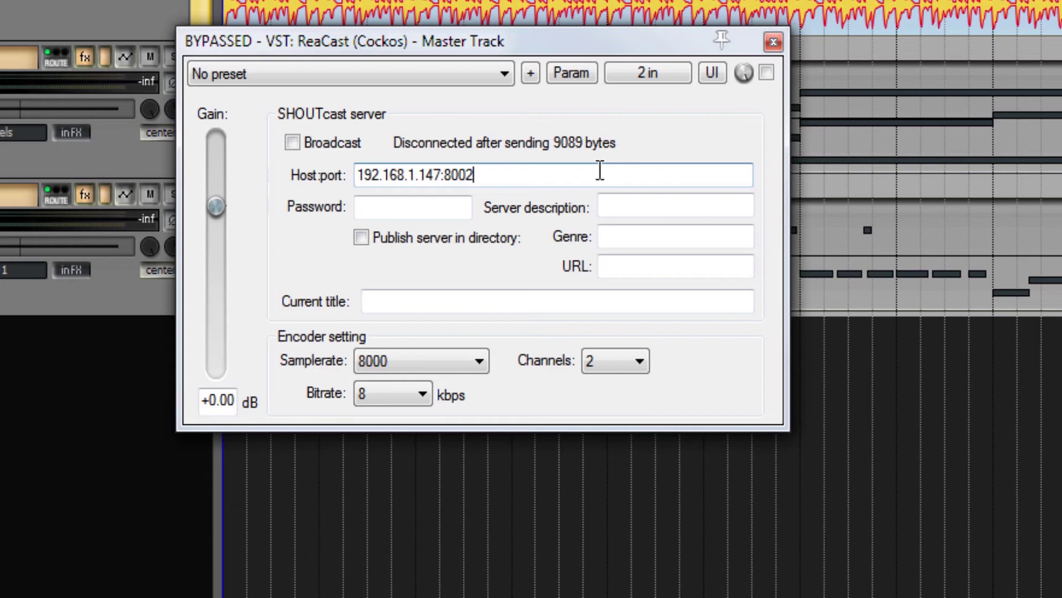
left_click(453, 201)
type("abc")
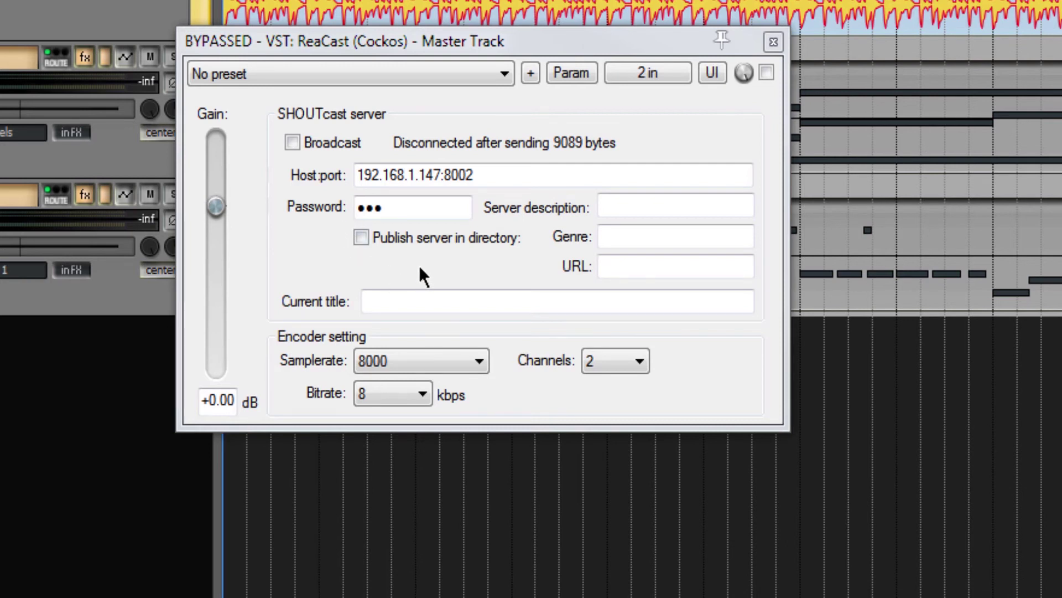
- Paste in the server description and the public /stream URL on port 8002
left_click(613, 213)
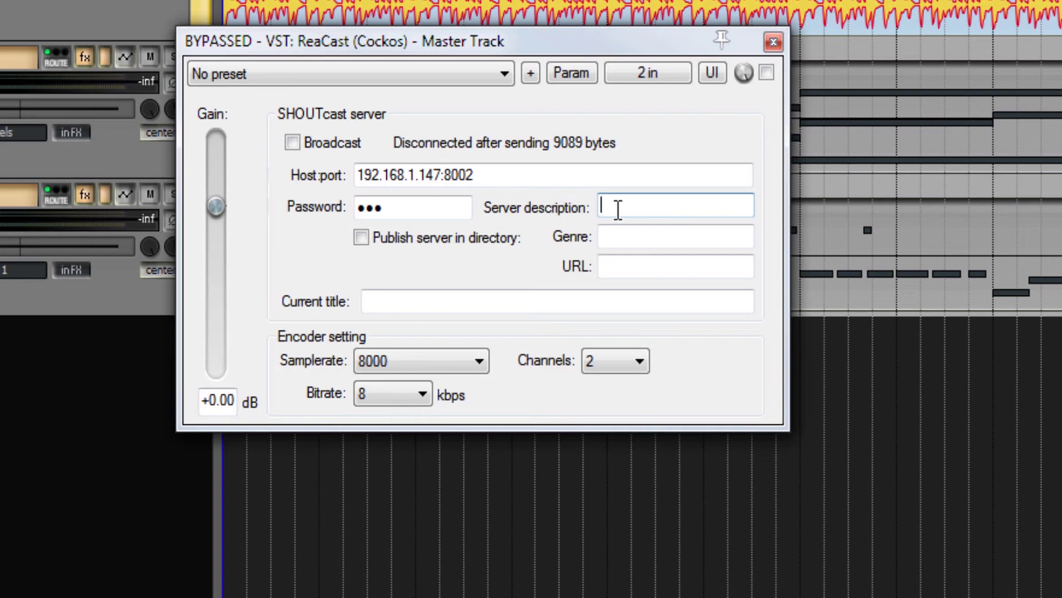
key("ctrl+v")
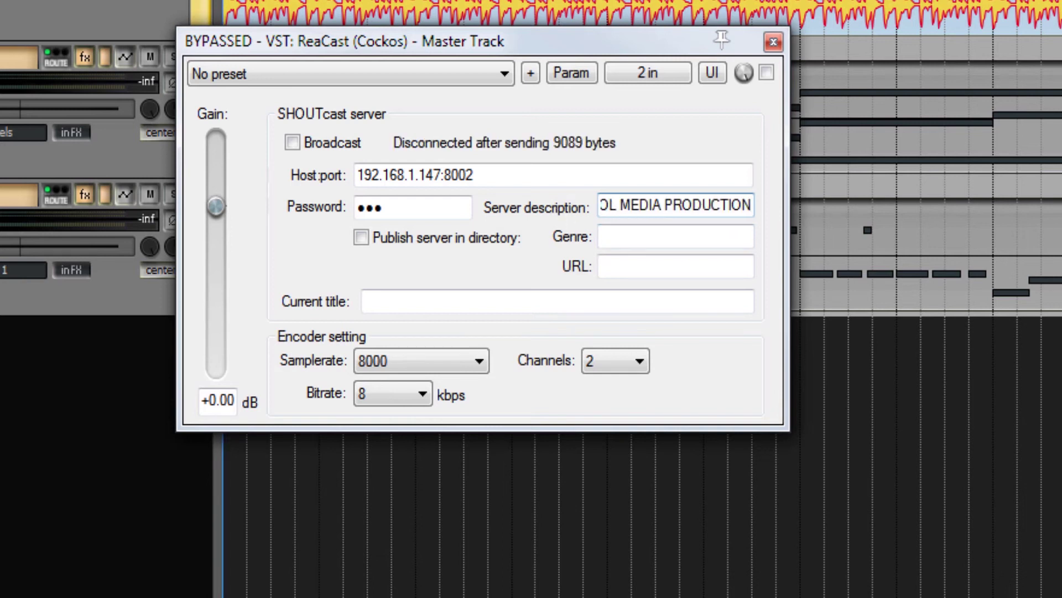
left_click(672, 270)
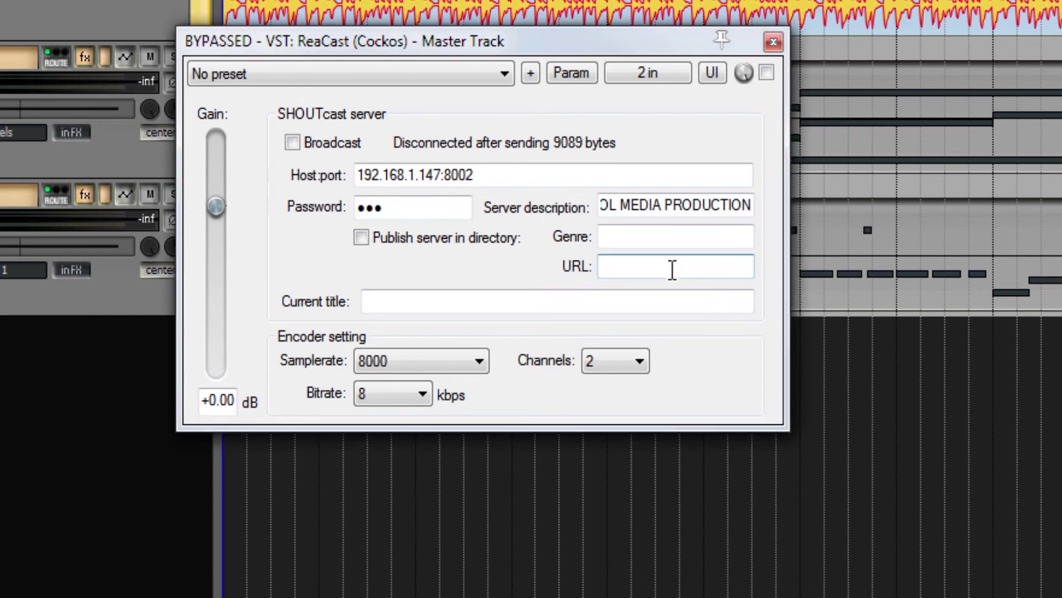
type(".197.211.105:8002/stream")
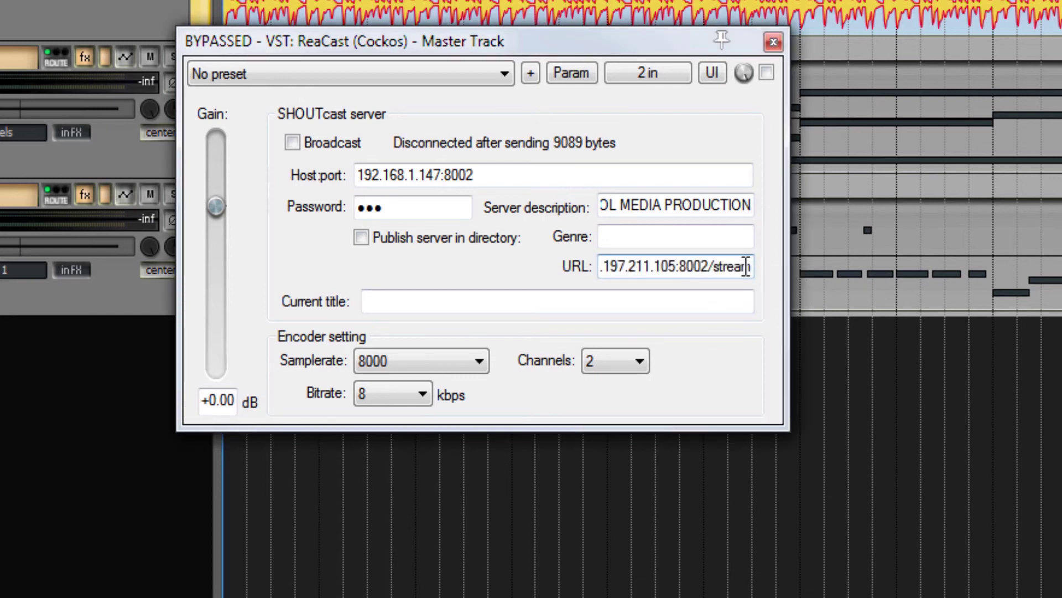
left_click(724, 303)
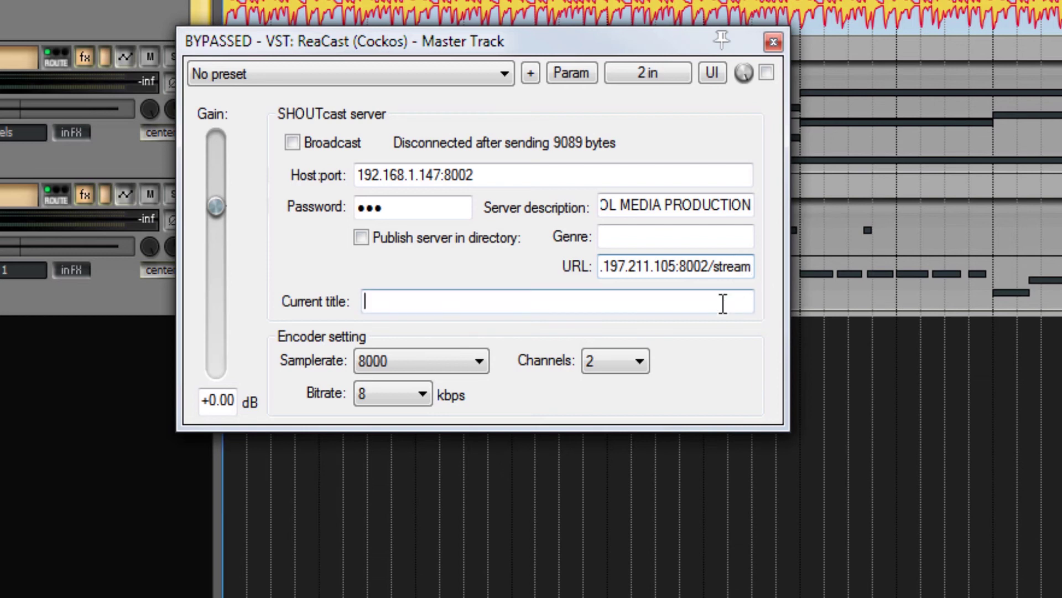
- Set title TEST, 48000 Hz sample rate and 320 kbps, then un-bypass ReaCast and start broadcasting
type("TEST")
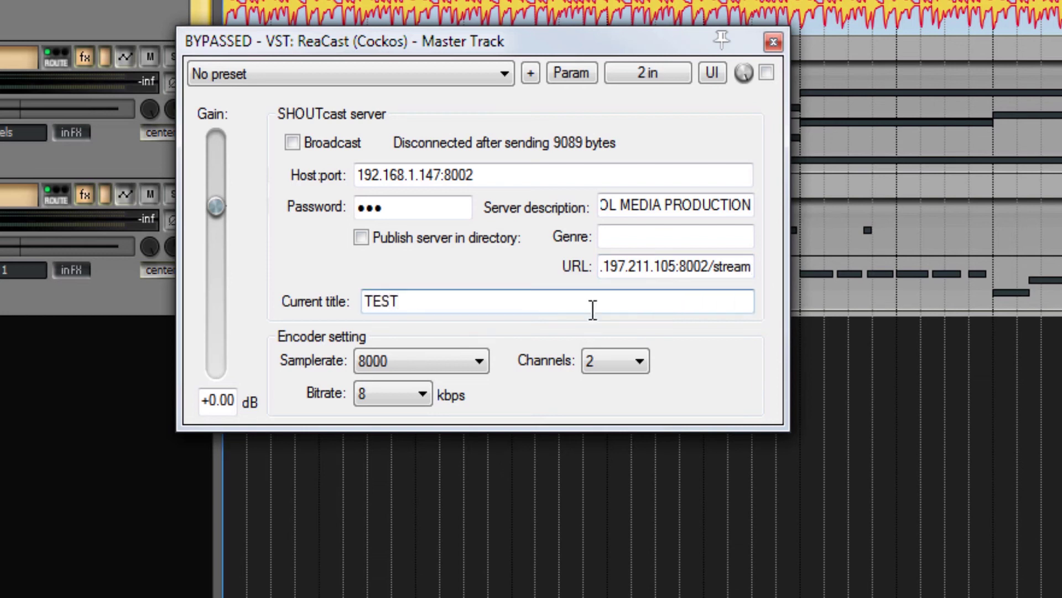
left_click(466, 362)
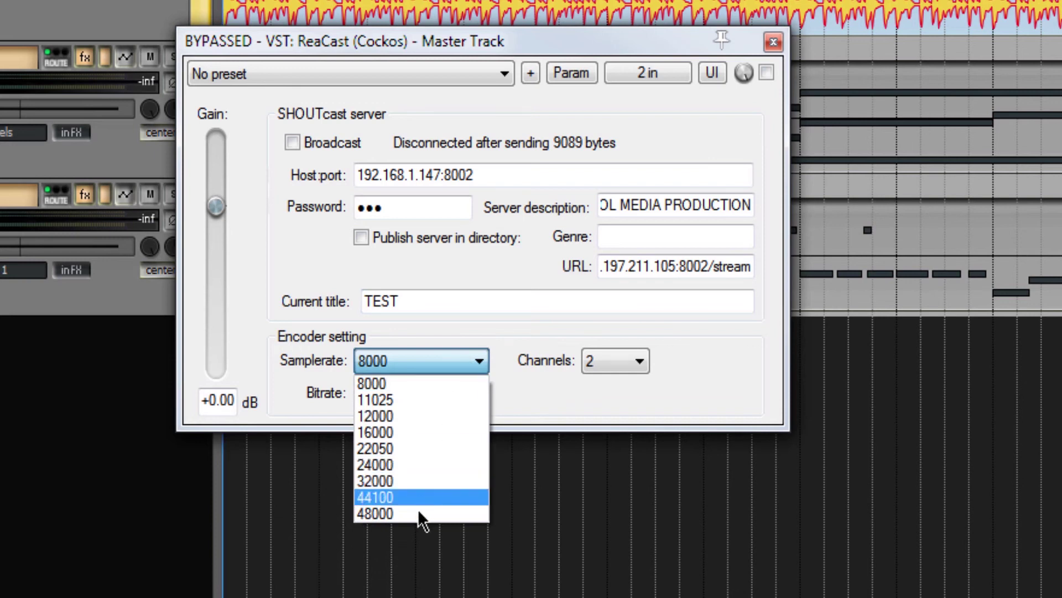
left_click(417, 512)
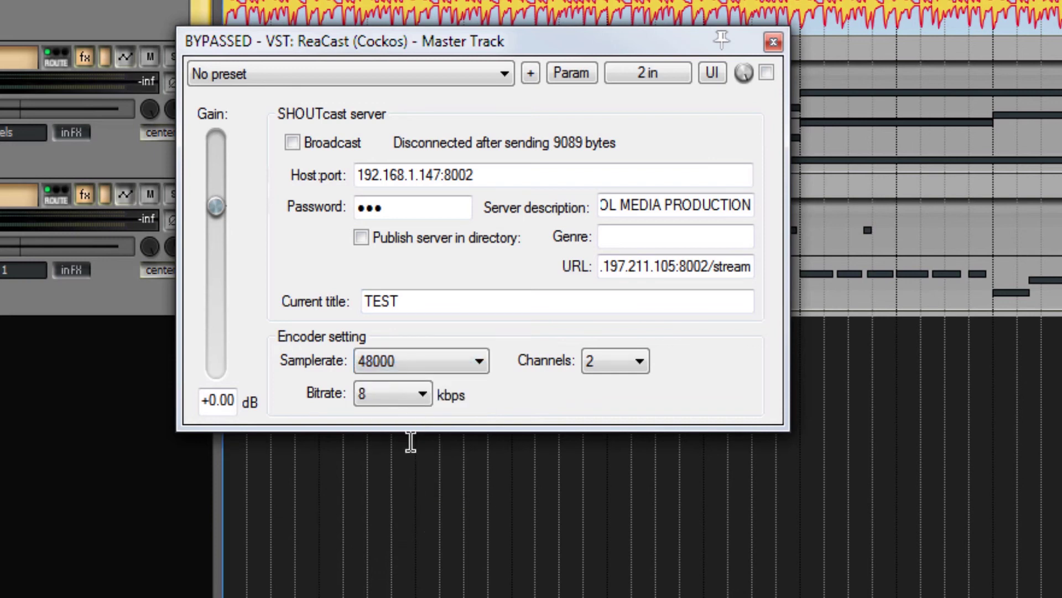
left_click(422, 394)
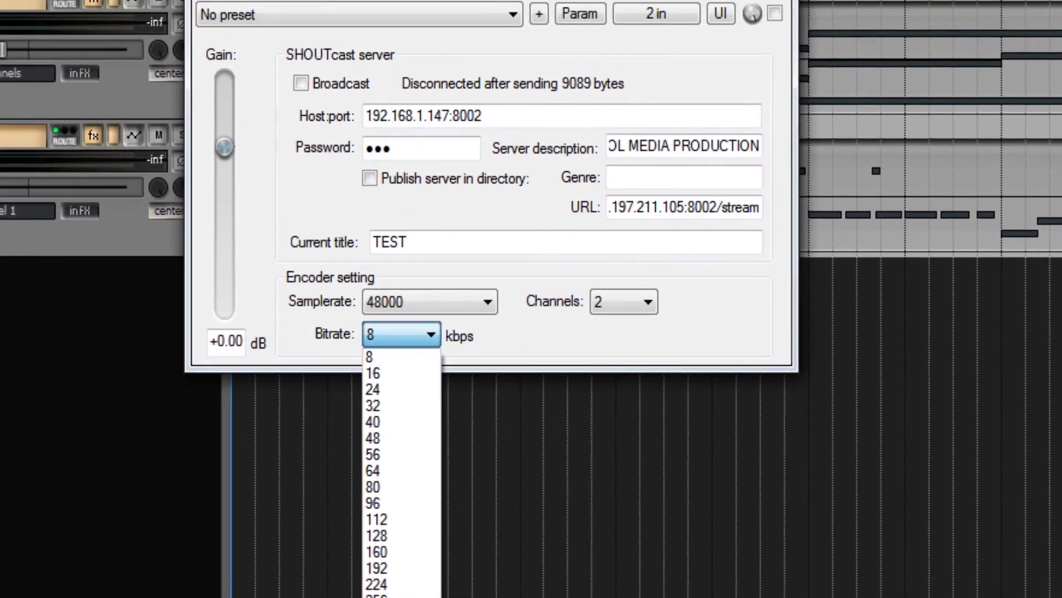
left_click(414, 597)
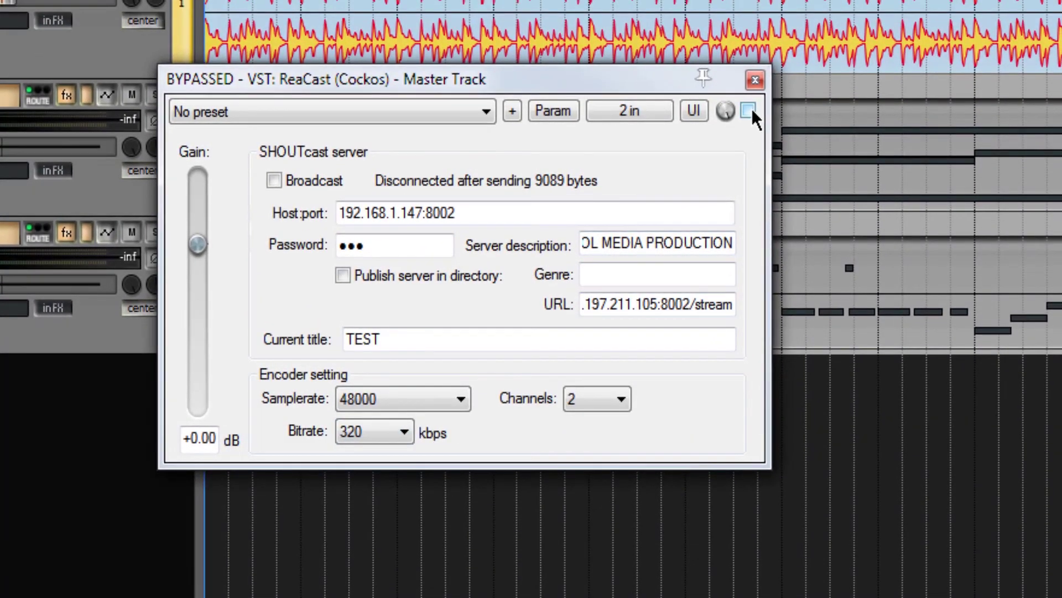
left_click(750, 106)
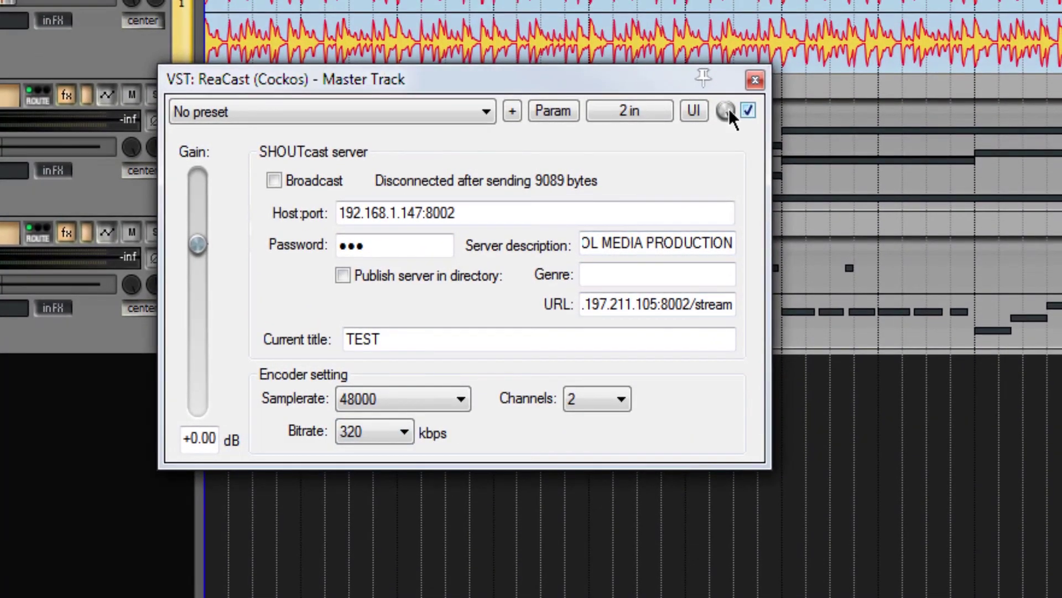
left_click(273, 183)
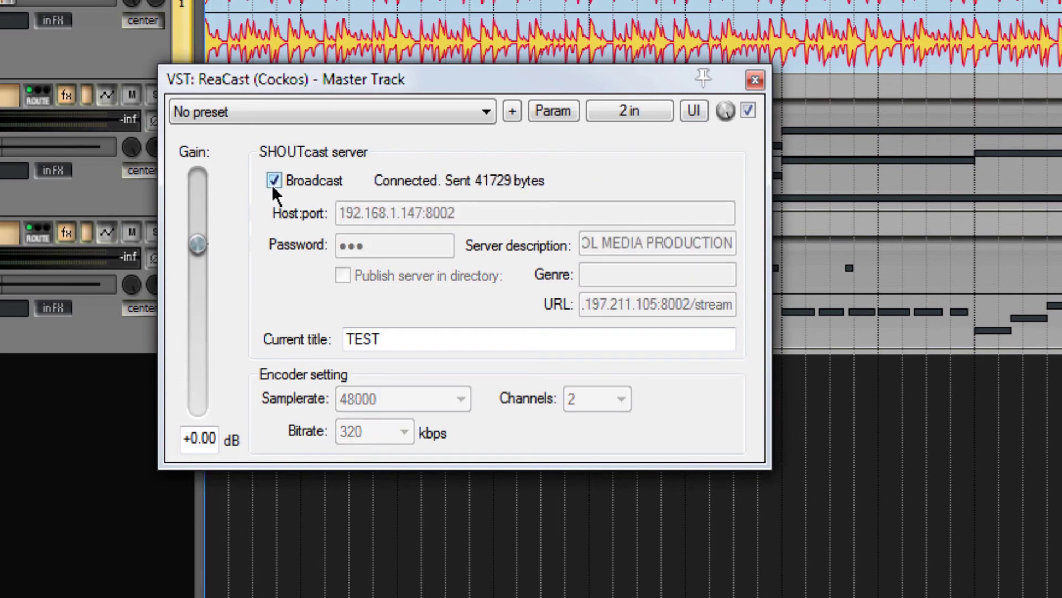